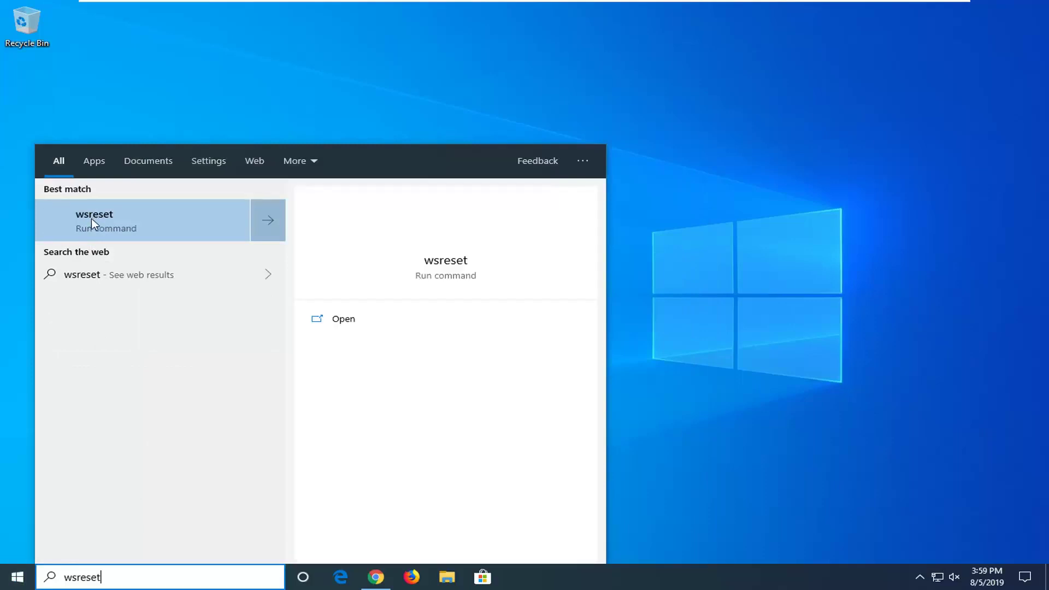
# Run wsreset as administrator to reset the Microsoft Store cache
pyautogui.rightClick(91, 219)
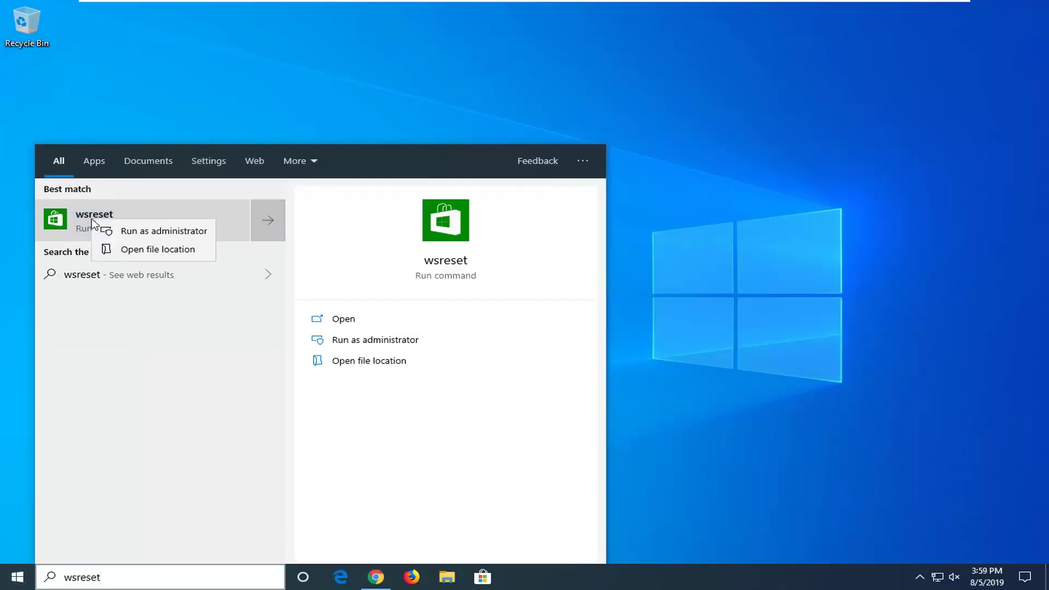
pyautogui.click(149, 232)
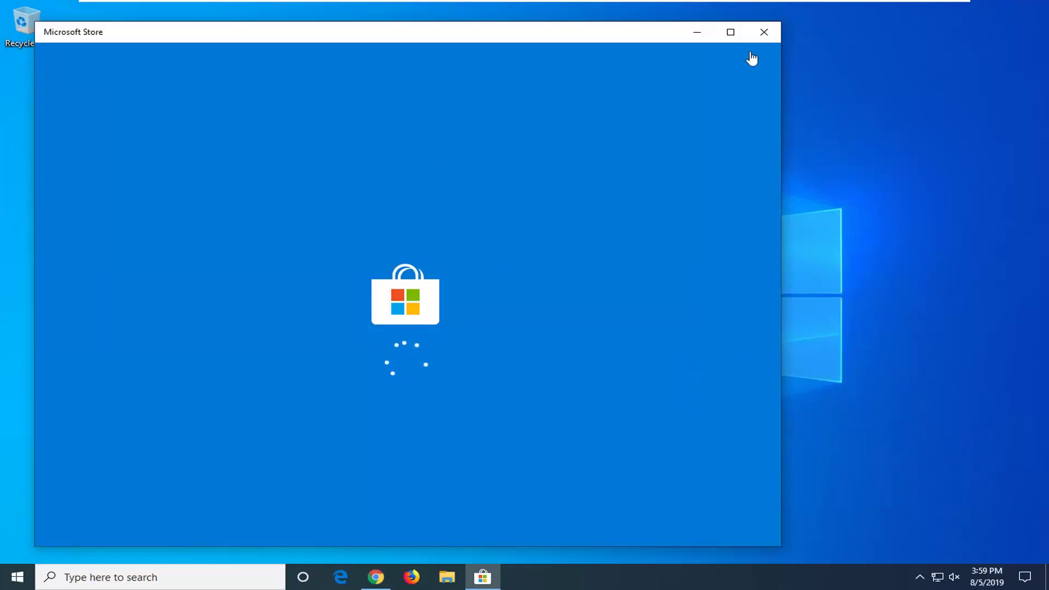
# Close the relaunched Microsoft Store once its Home page has loaded
pyautogui.moveTo(586, 34); pyautogui.dragTo(637, 31)
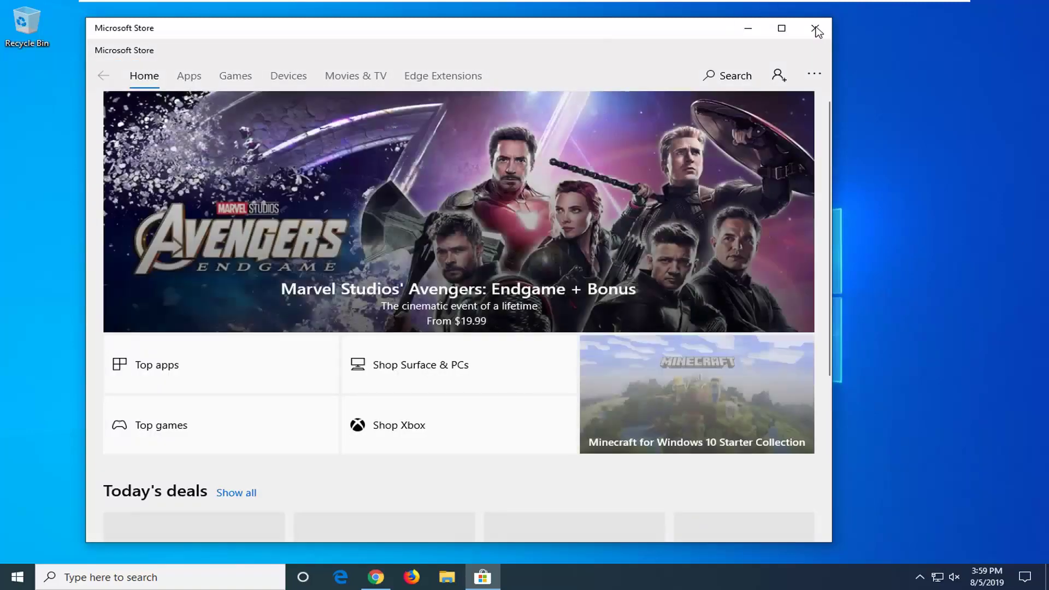
pyautogui.click(817, 28)
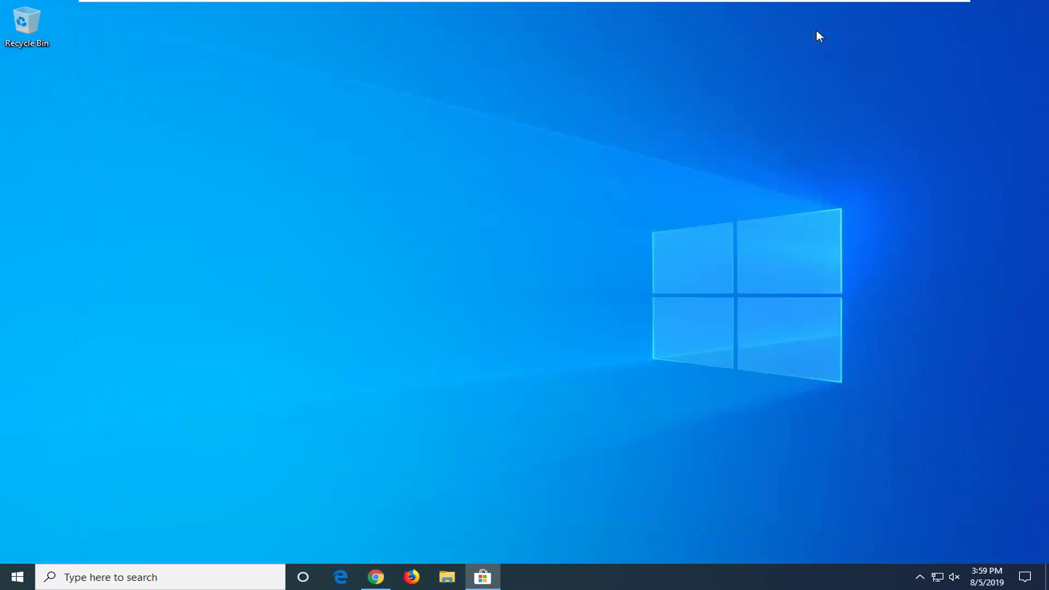
# Launch Windows PowerShell as Administrator via search 'windows powershell' and approve the UAC prompt
pyautogui.click(15, 577)
pyautogui.write('w')
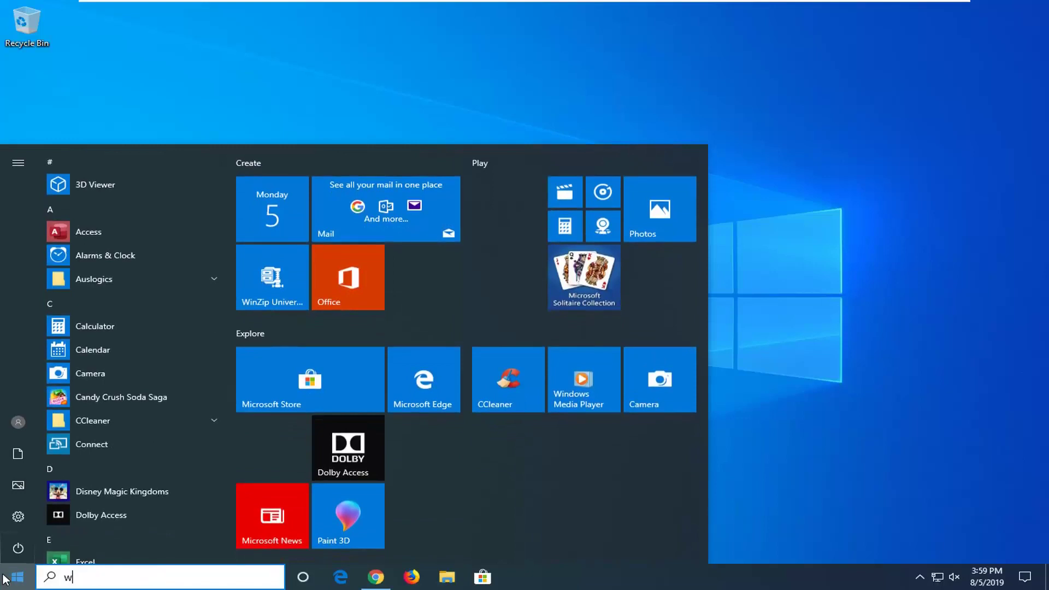
pyautogui.write('indows powershell')
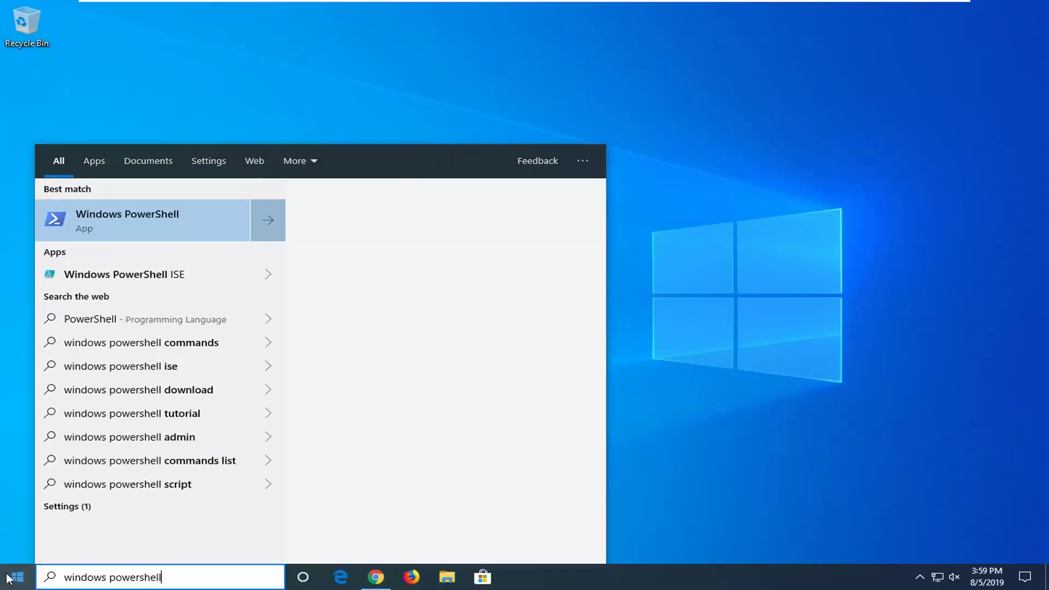
pyautogui.rightClick(109, 218)
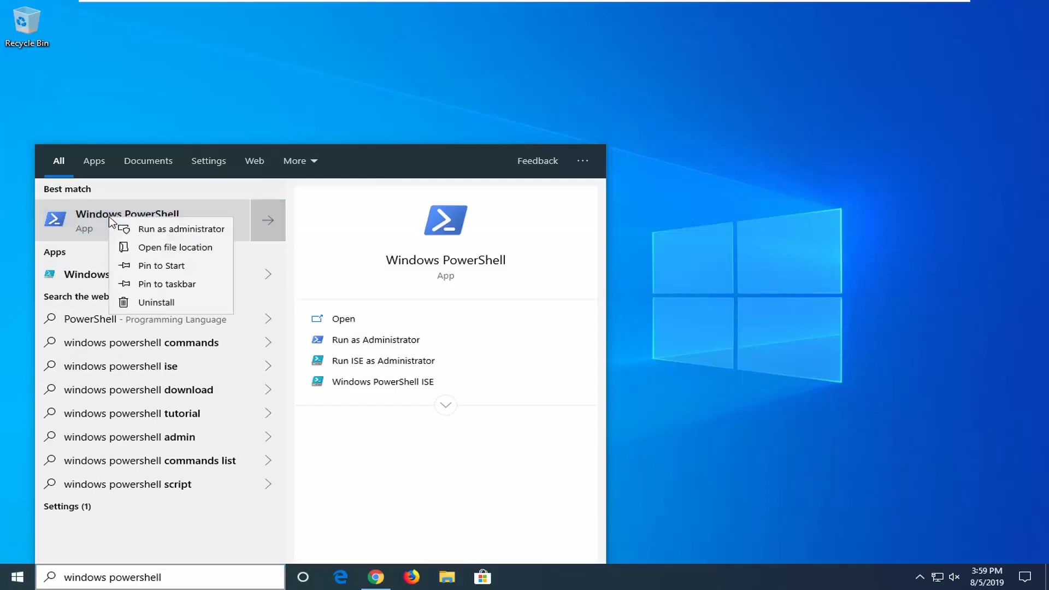
pyautogui.click(159, 225)
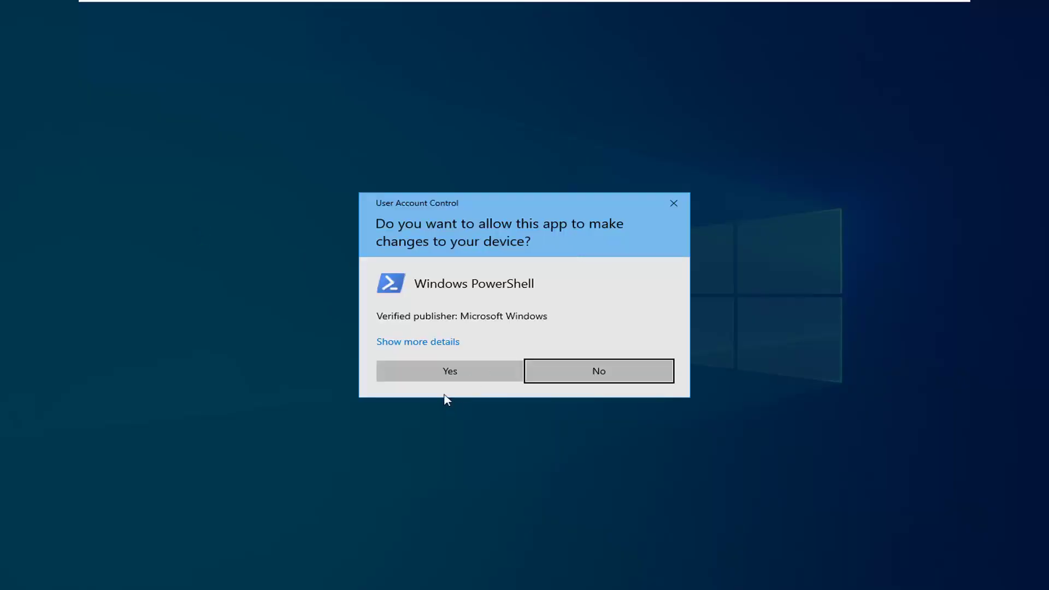
pyautogui.click(441, 376)
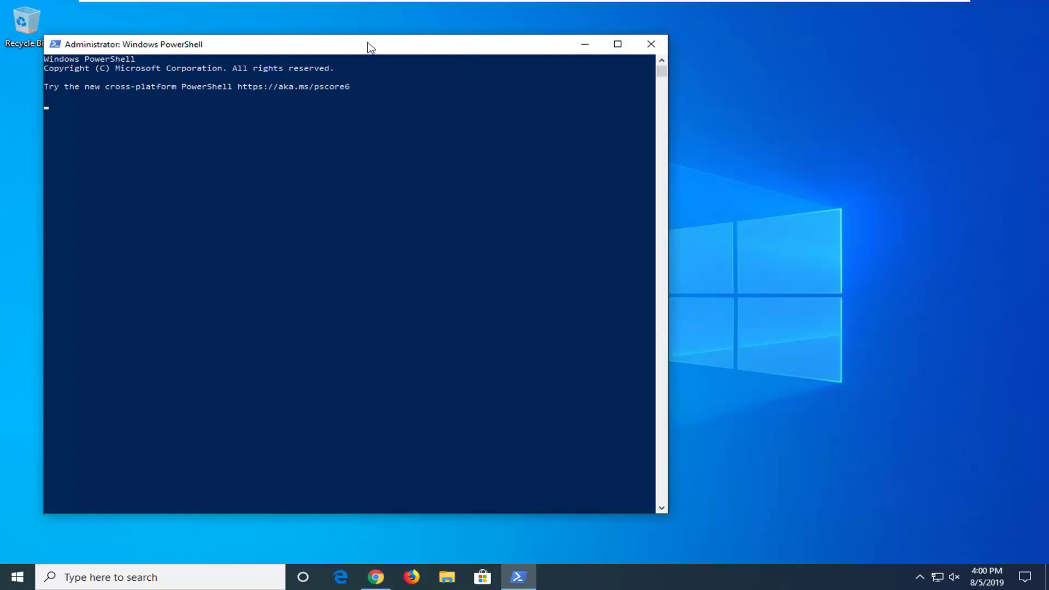
# Paste the Get-AppXPackage Add-AppxPackage re-register command at the elevated prompt and run it
pyautogui.moveTo(368, 44); pyautogui.dragTo(522, 49)
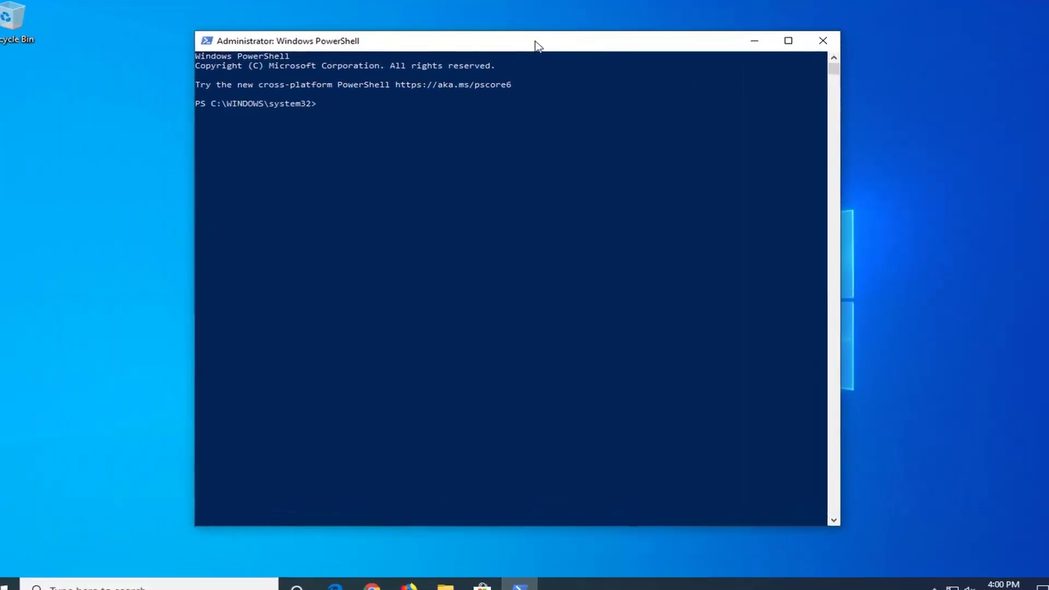
pyautogui.rightClick(535, 44)
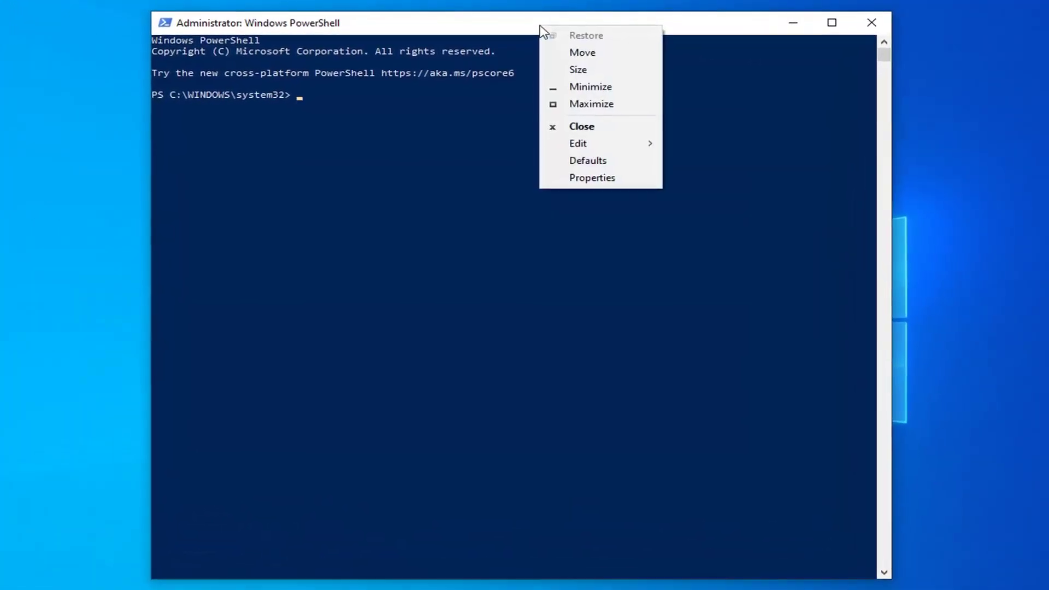
pyautogui.moveTo(589, 140)
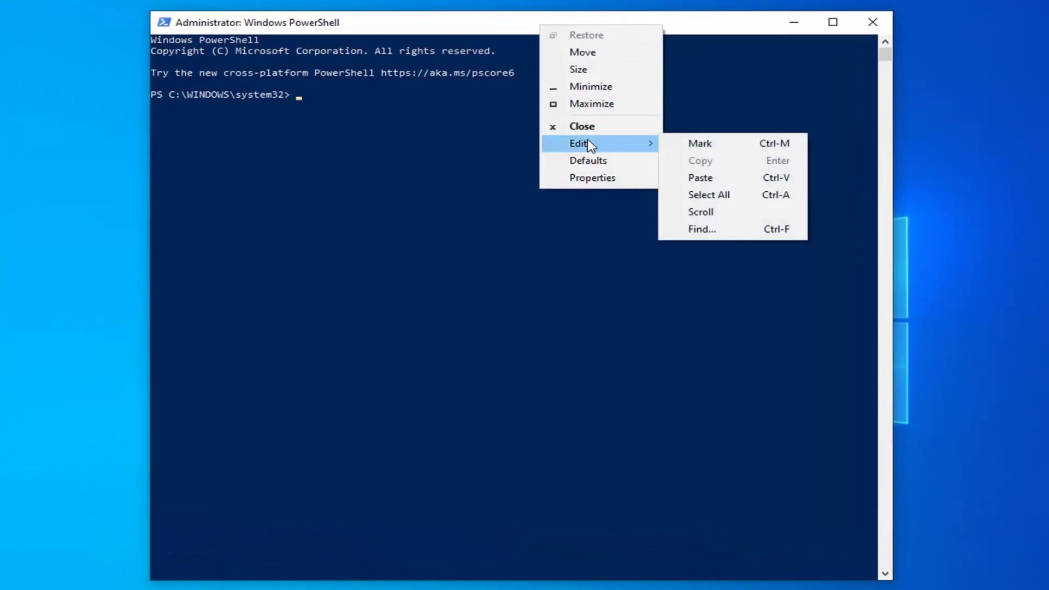
pyautogui.click(721, 179)
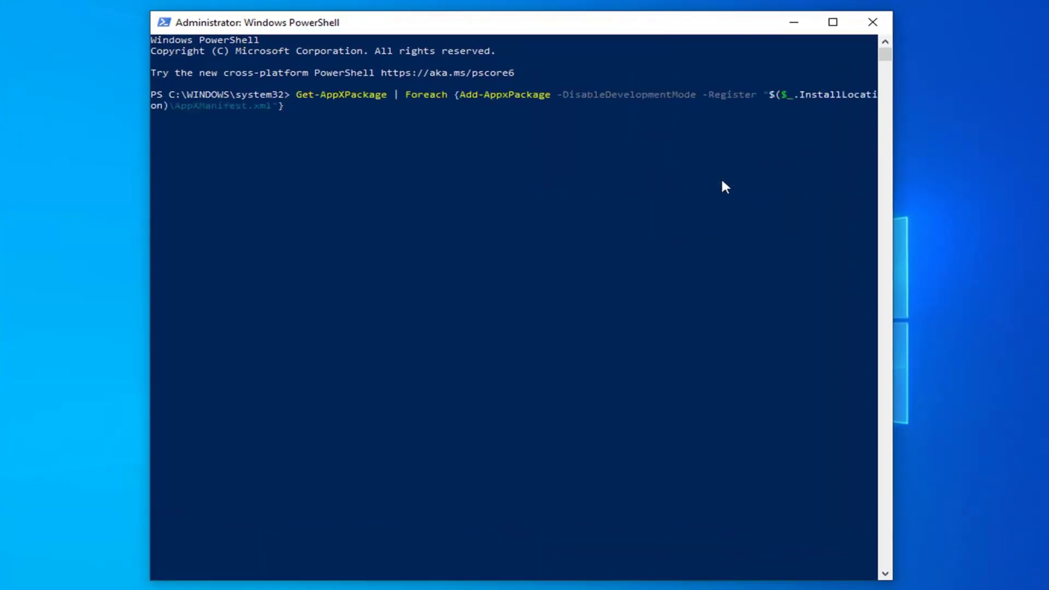
pyautogui.press('Return')
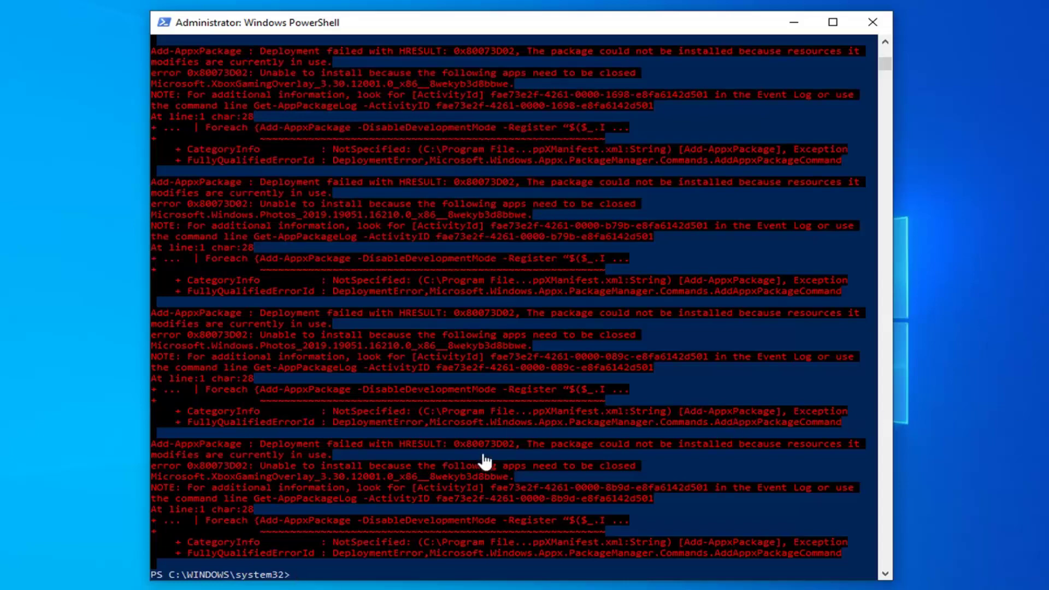
# Close the Administrator PowerShell window after the re-registration output finishes
pyautogui.scroll(1, 482, 451)
pyautogui.scroll(-8, 487, 447)
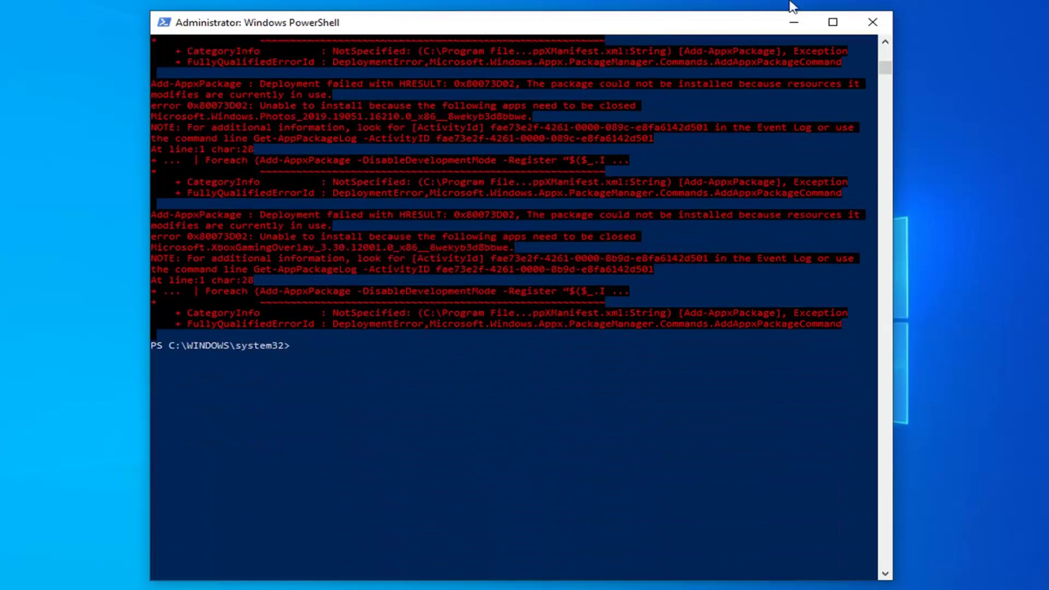
pyautogui.click(869, 21)
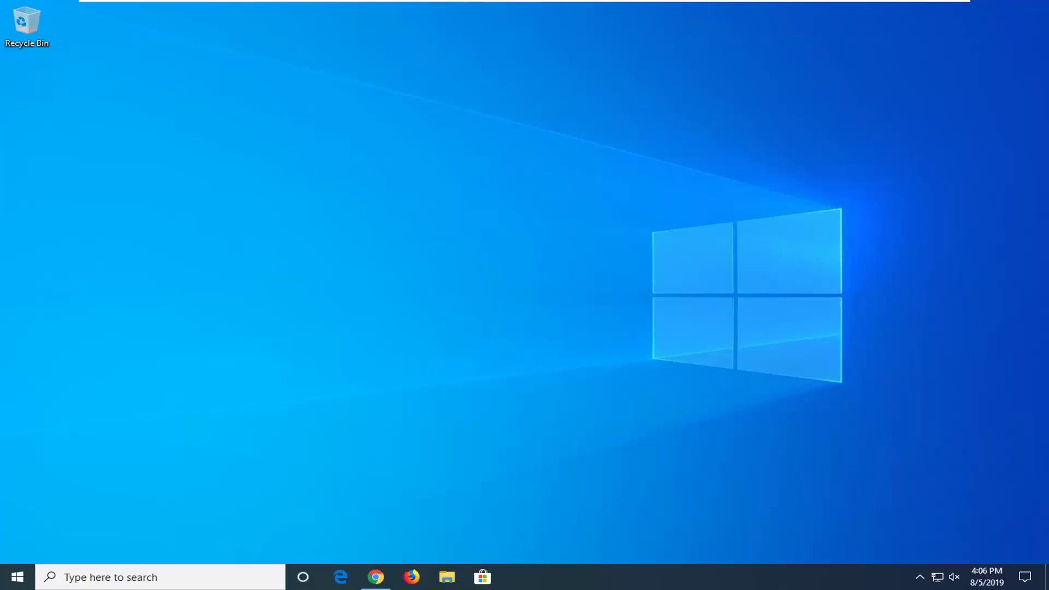
# Search 'services' from Start and launch the Services app
pyautogui.click(20, 580)
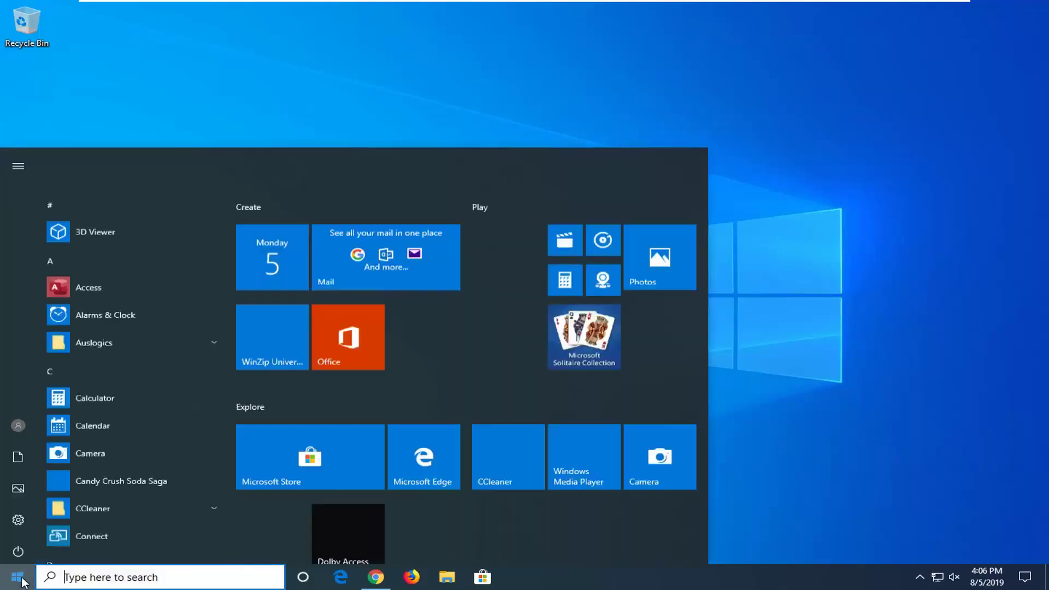
pyautogui.write('services')
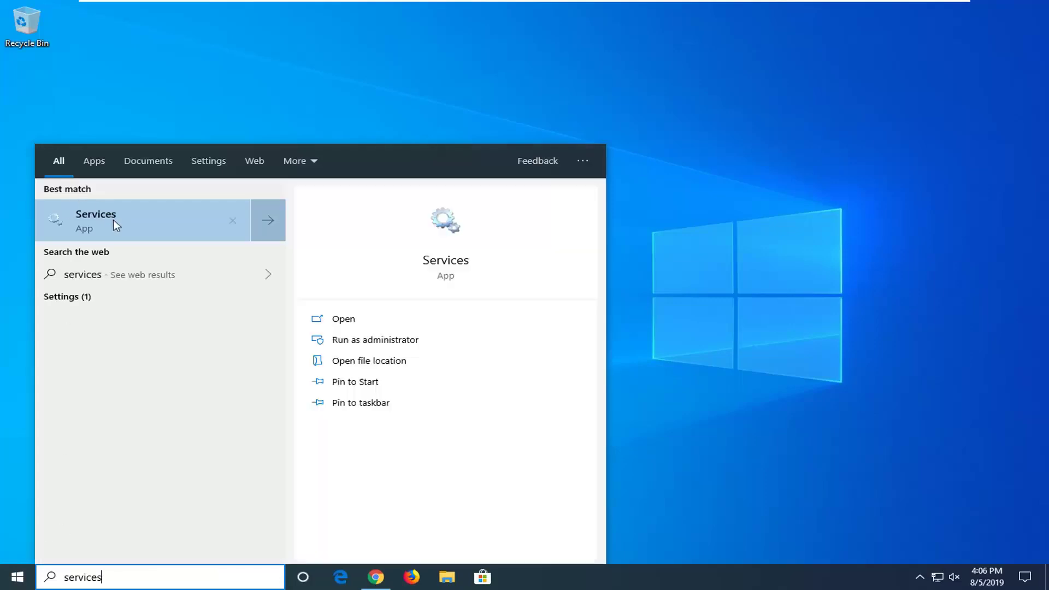
pyautogui.click(113, 220)
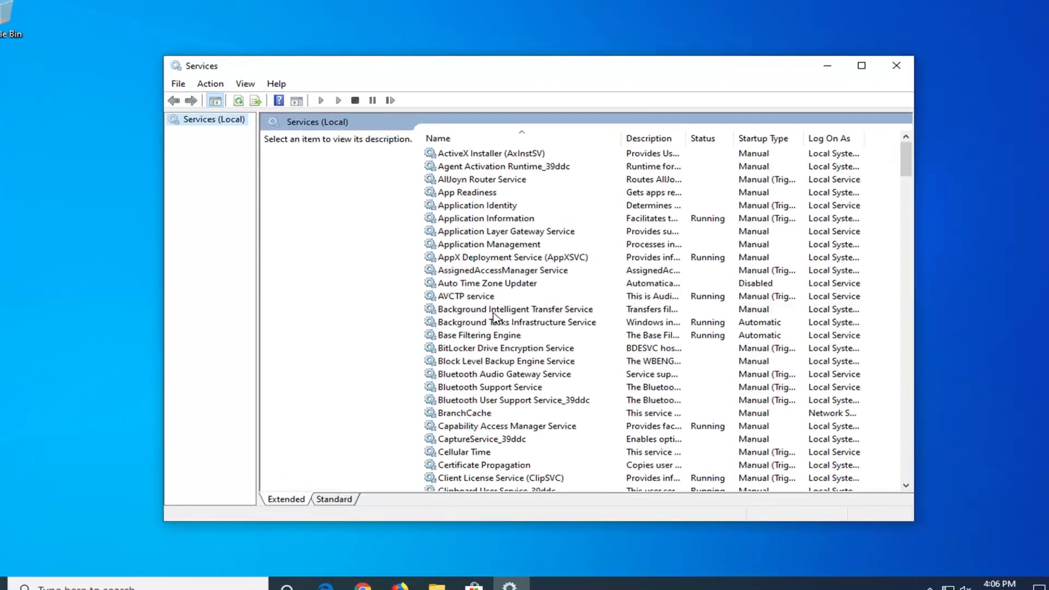
# Set Background Intelligent Transfer Service startup type to Automatic and apply it
pyautogui.click(495, 313)
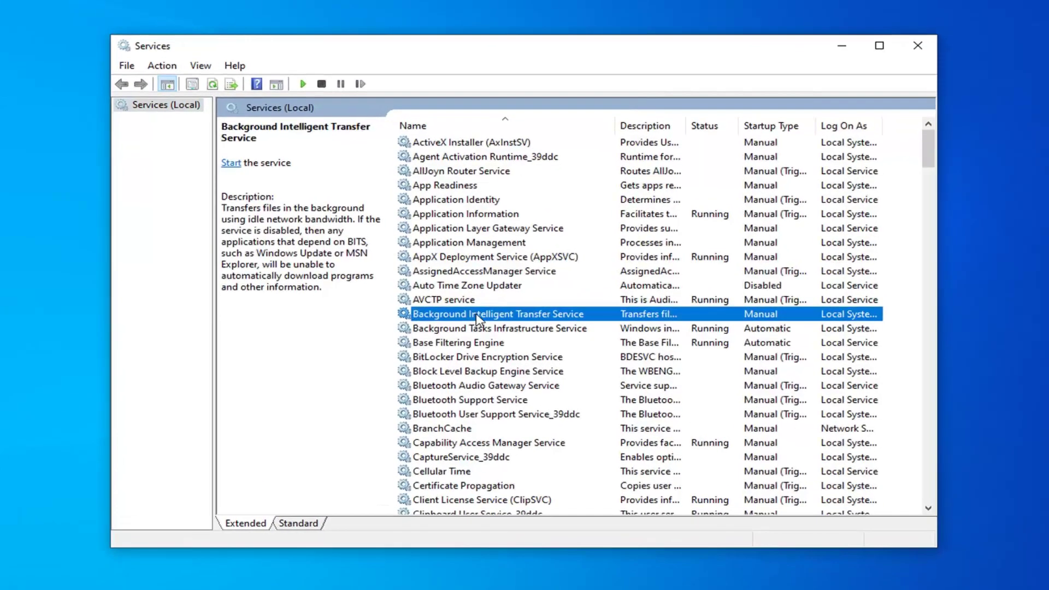
pyautogui.doubleClick(477, 316)
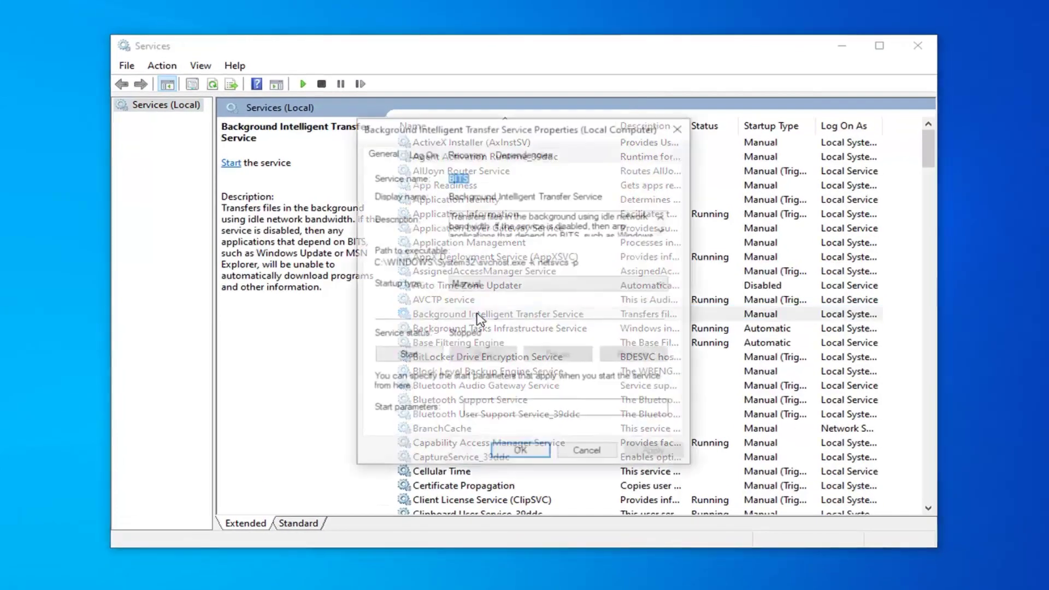
pyautogui.click(486, 285)
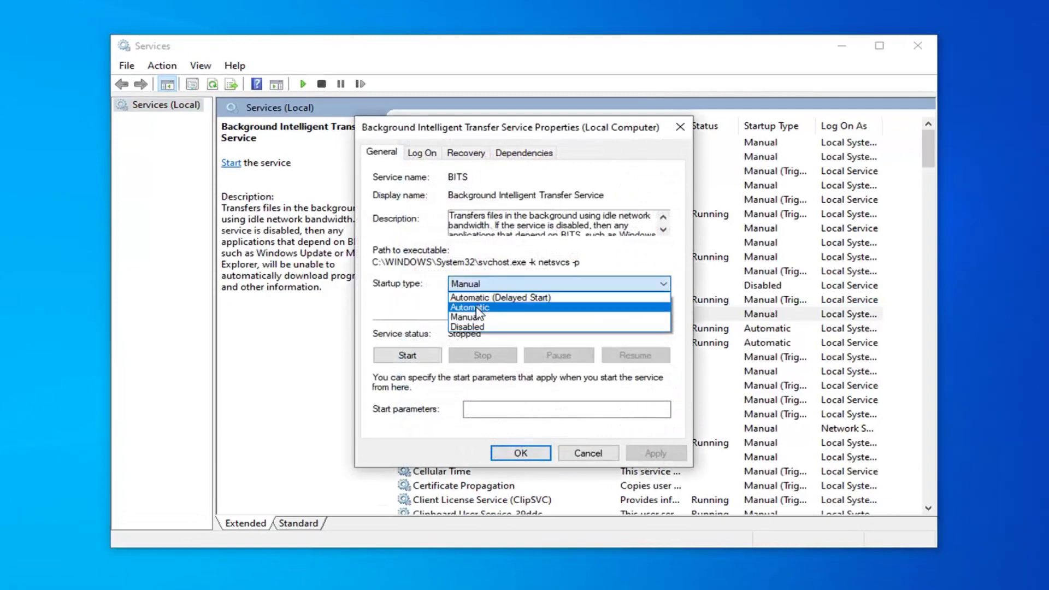
pyautogui.click(468, 307)
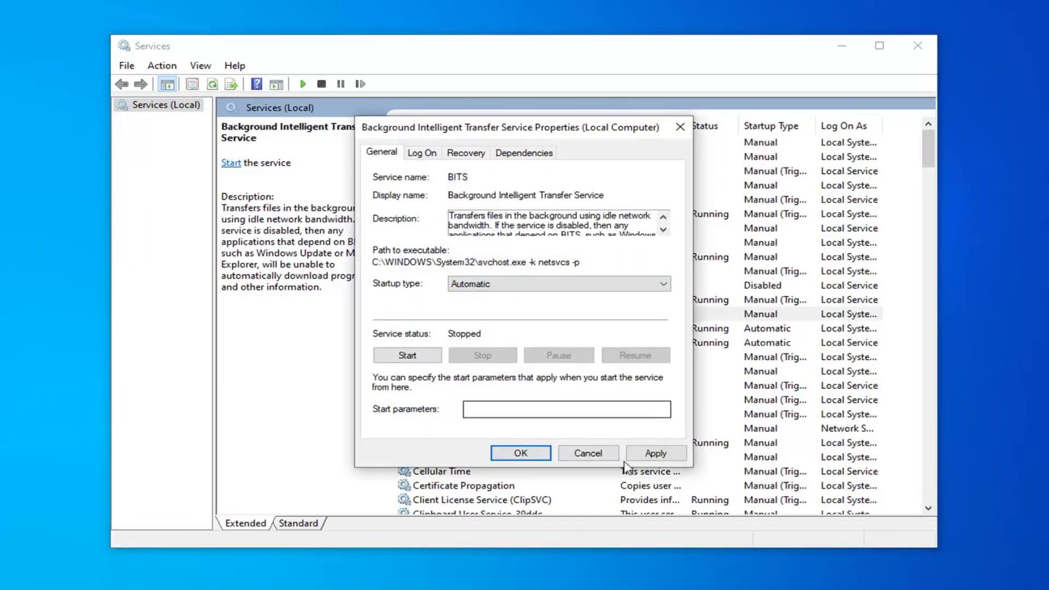
pyautogui.click(656, 454)
pyautogui.click(522, 453)
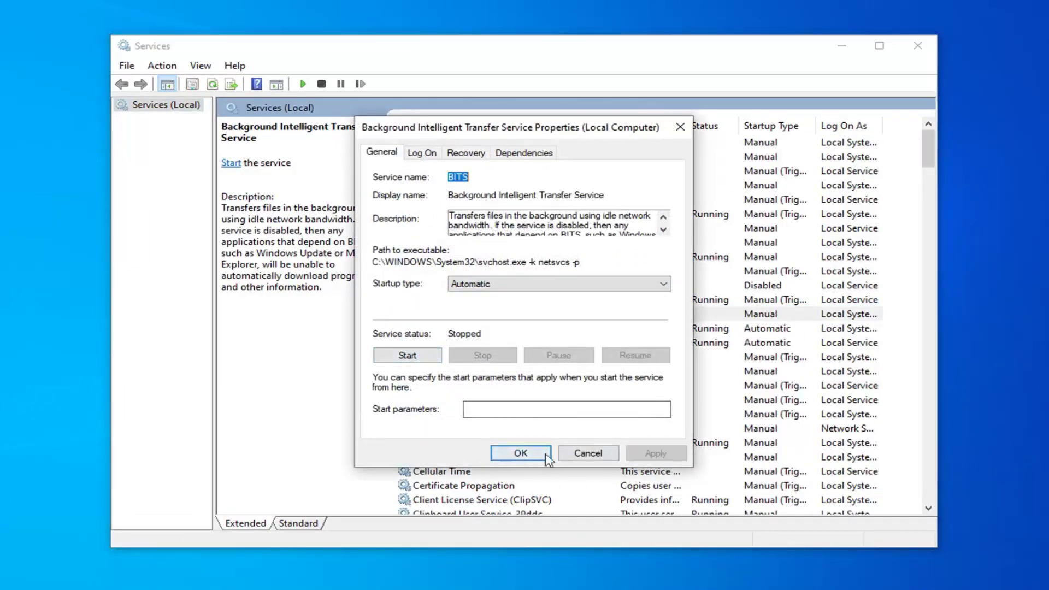
# Confirm Windows Update is Running with Automatic (Delayed Start) startup, then close Services
pyautogui.scroll(-20, 546, 383)
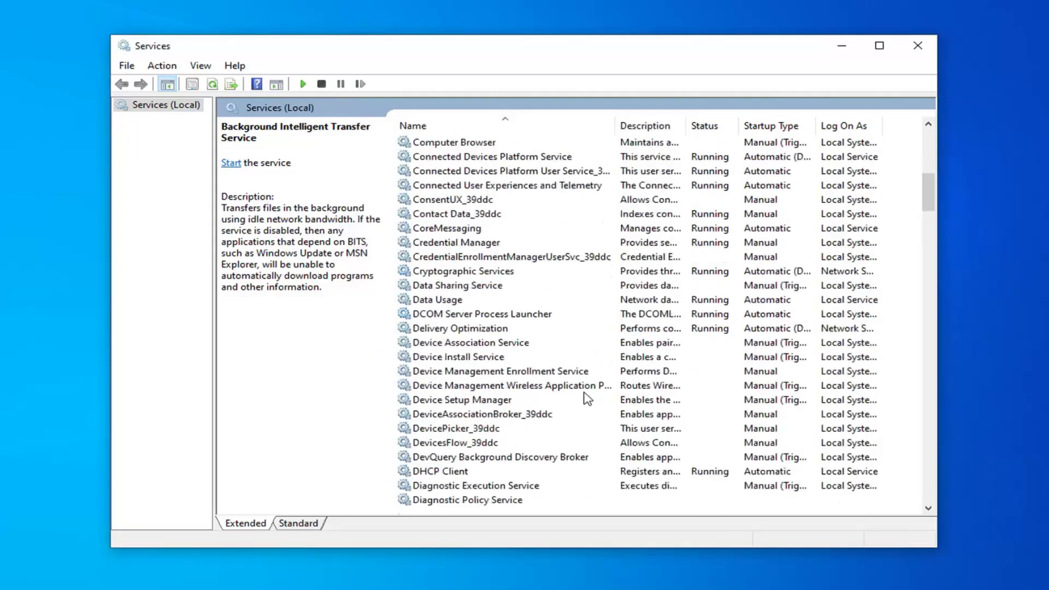
pyautogui.scroll(-20, 578, 394)
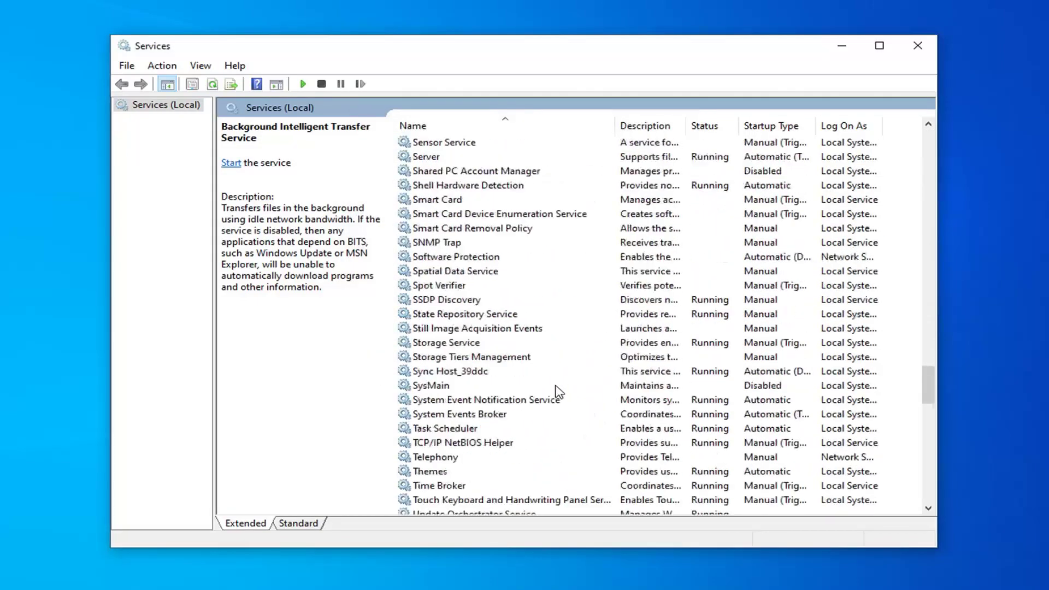
pyautogui.scroll(-7, 470, 372)
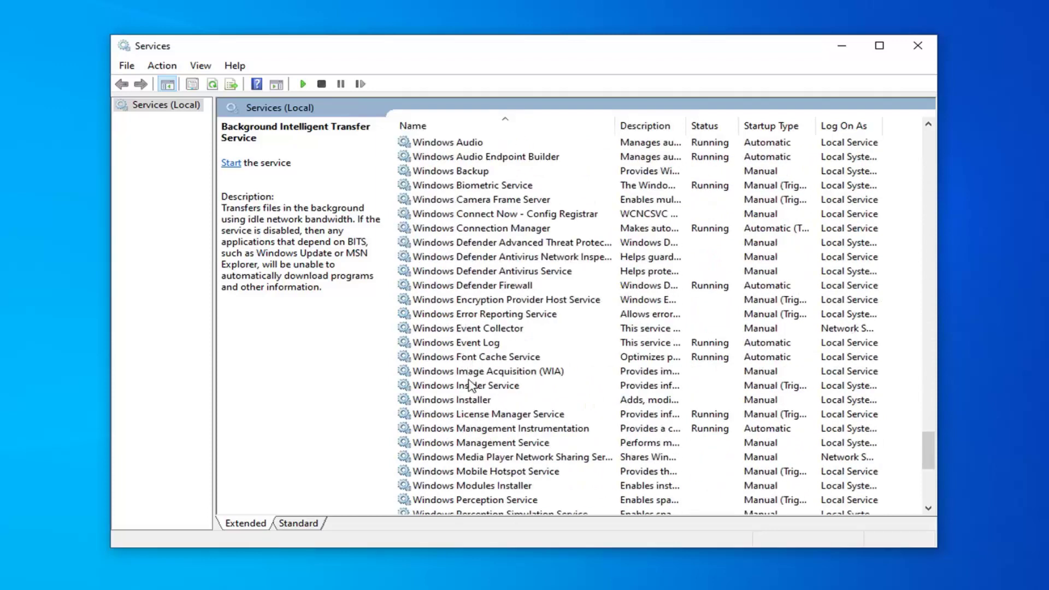
pyautogui.scroll(-4, 483, 367)
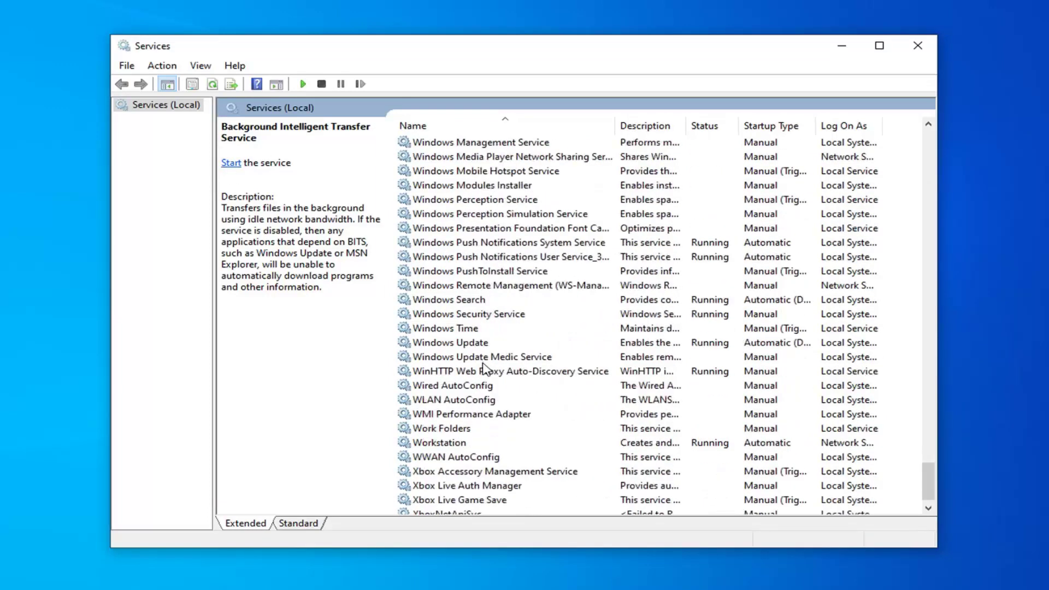
pyautogui.scroll(-1, 455, 440)
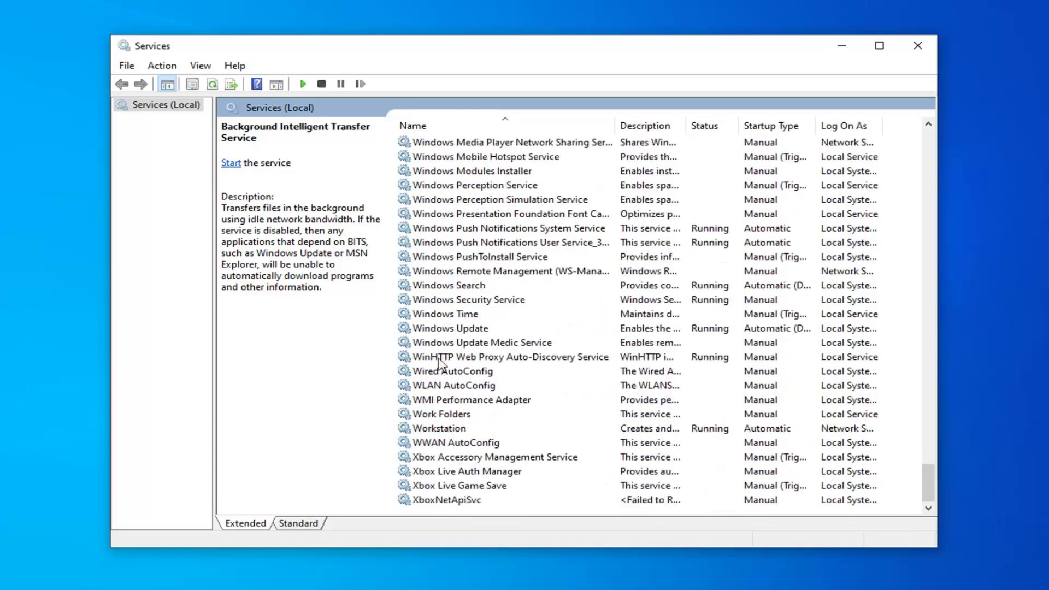
pyautogui.doubleClick(444, 328)
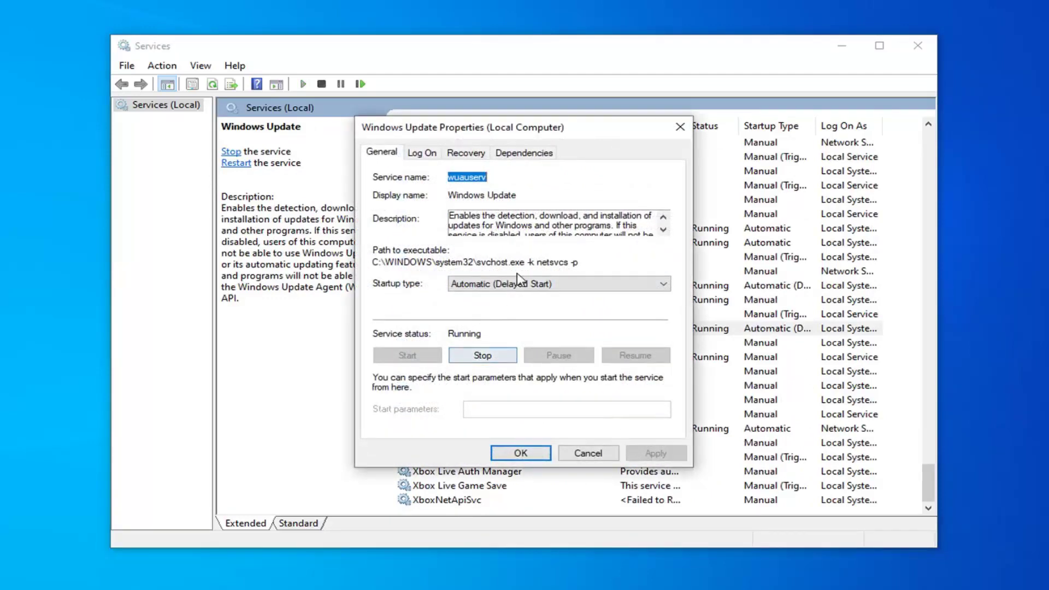
pyautogui.click(473, 286)
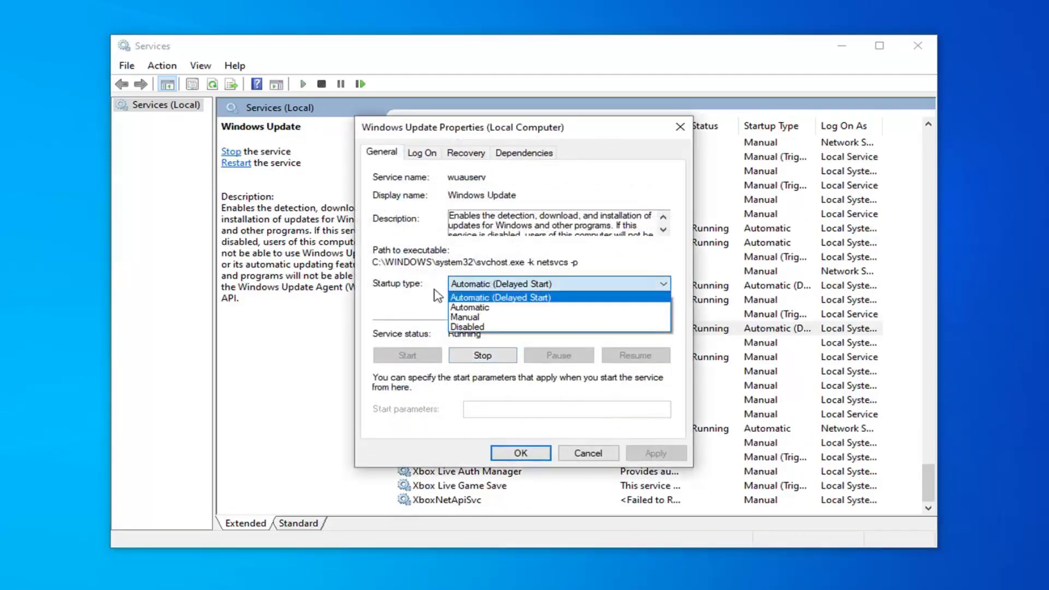
pyautogui.click(399, 297)
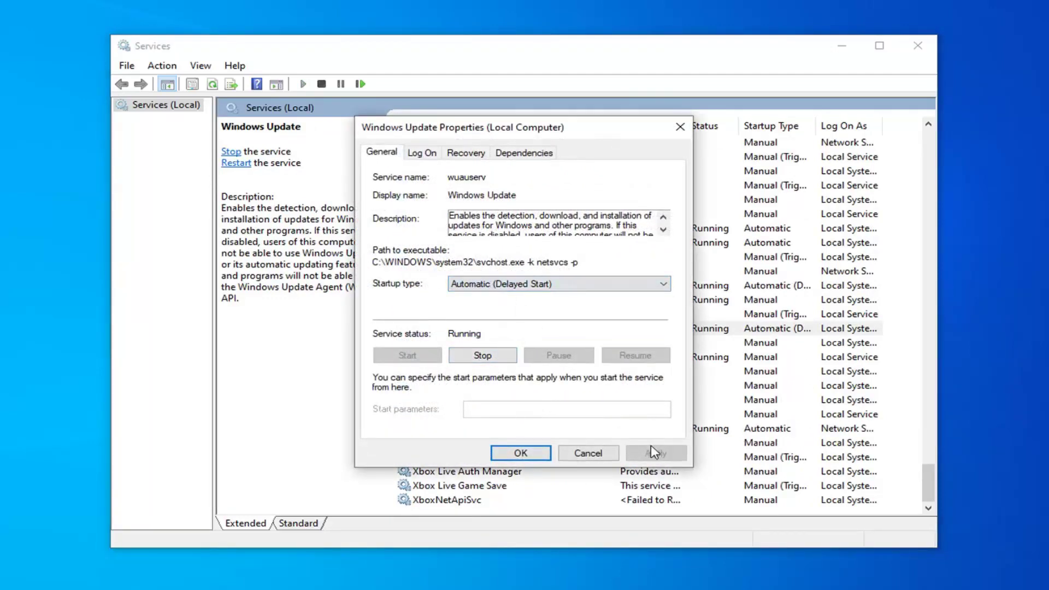
pyautogui.click(522, 453)
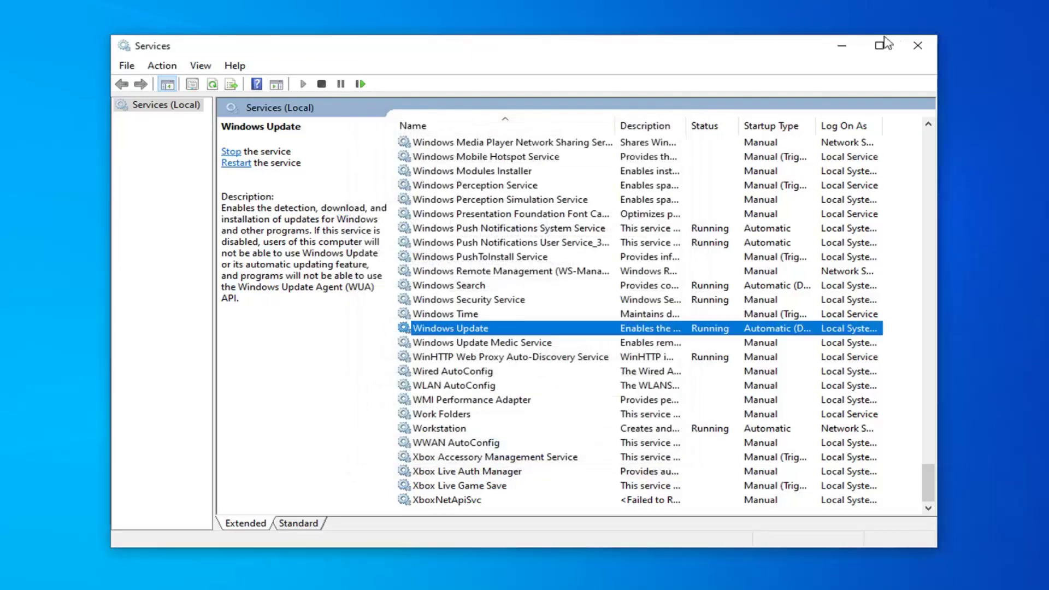
pyautogui.click(918, 48)
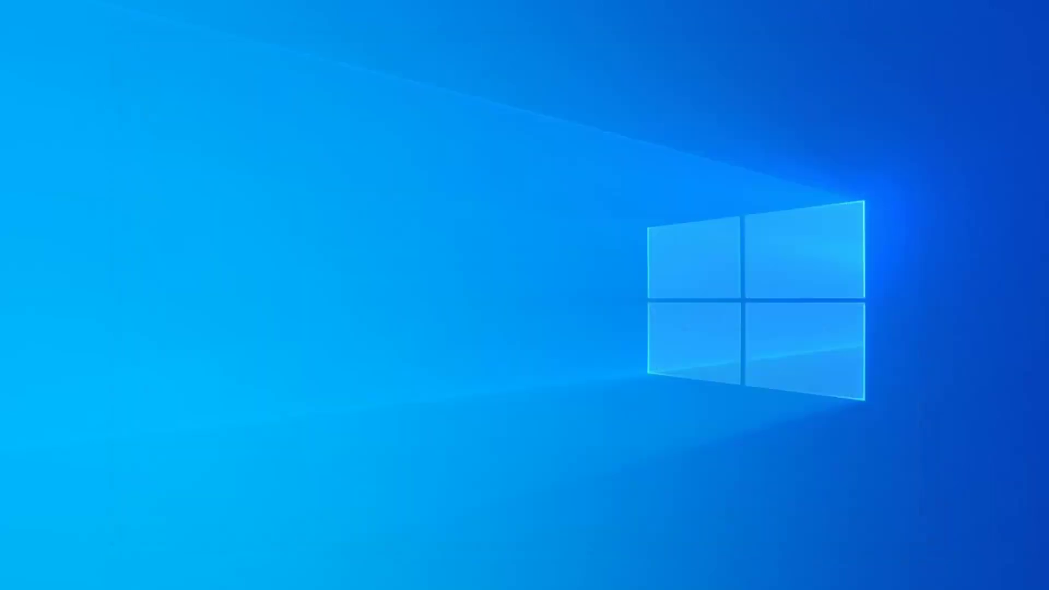